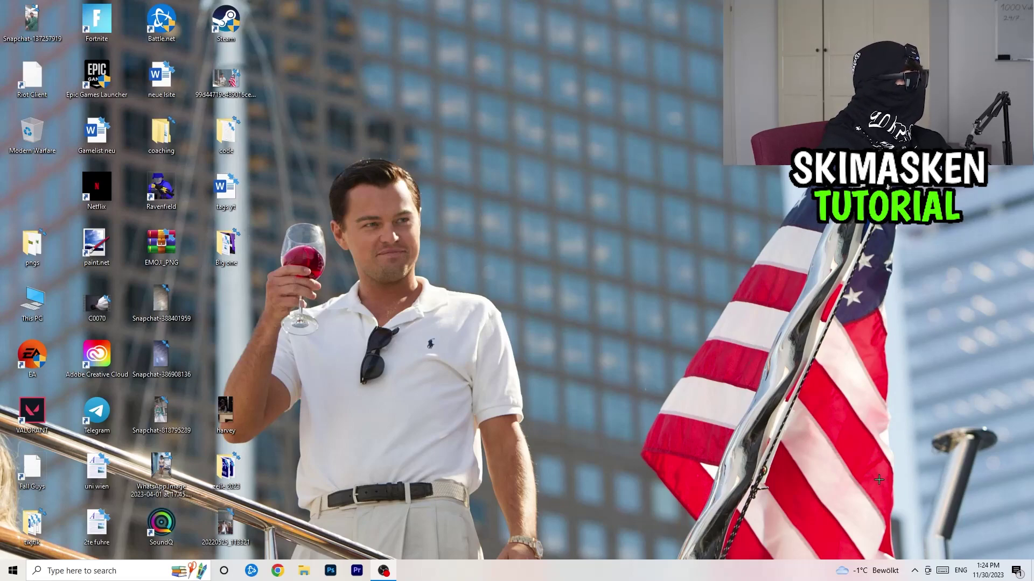
# - Check the current network connection from the hidden system tray items and dismiss the network flyout
pyautogui.click(915, 570)
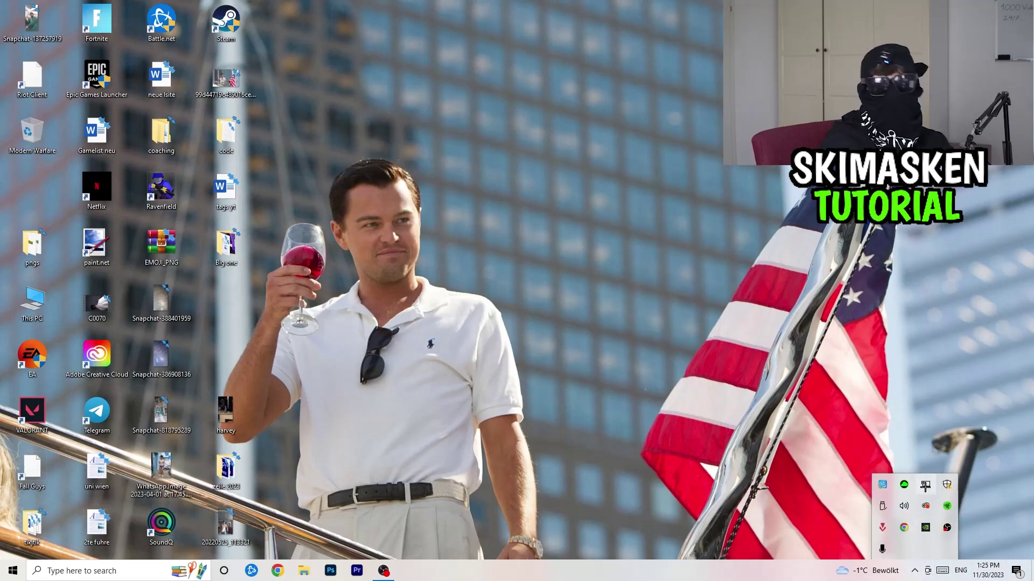
pyautogui.click(925, 484)
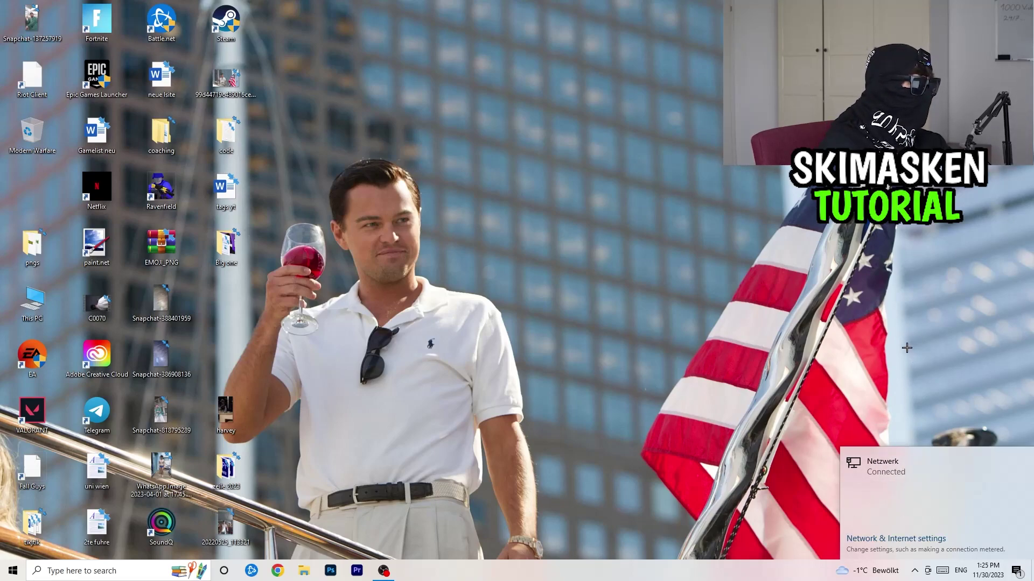
pyautogui.click(761, 233)
pyautogui.click(842, 380)
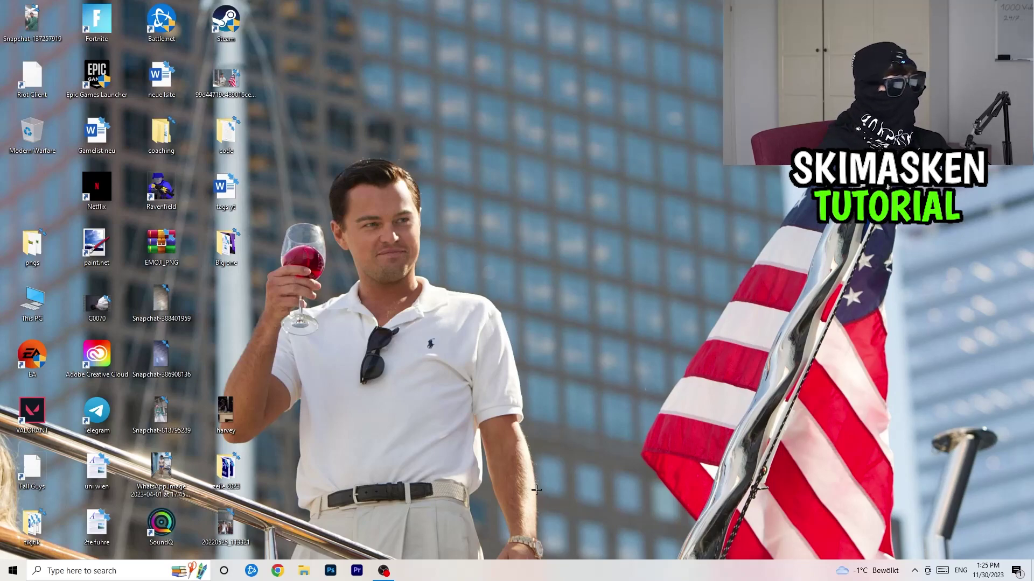
# - Open Task Manager and maximize its window
pyautogui.rightClick(521, 565)
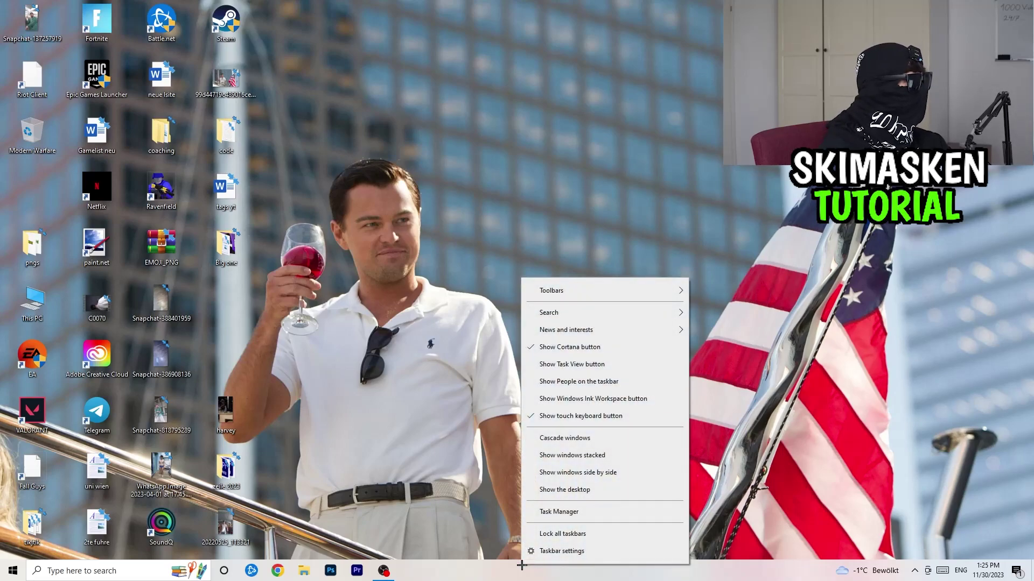
pyautogui.click(480, 522)
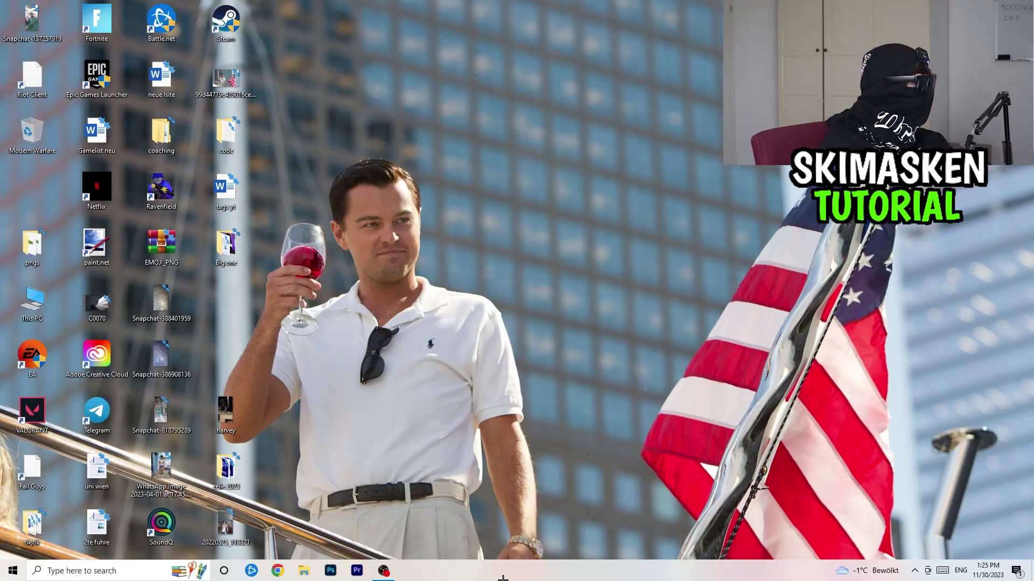
pyautogui.rightClick(504, 577)
pyautogui.click(517, 523)
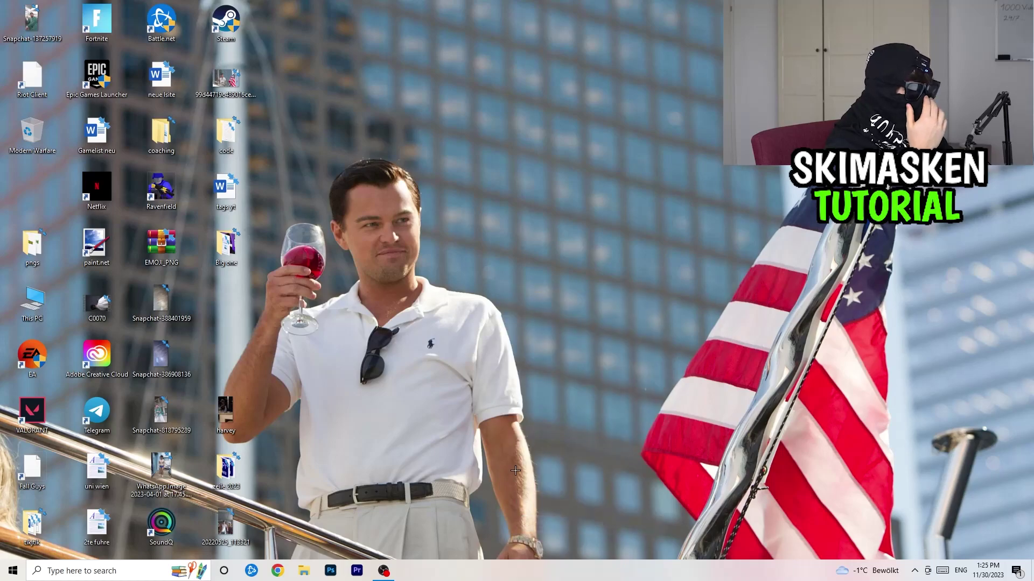
pyautogui.click(597, 27)
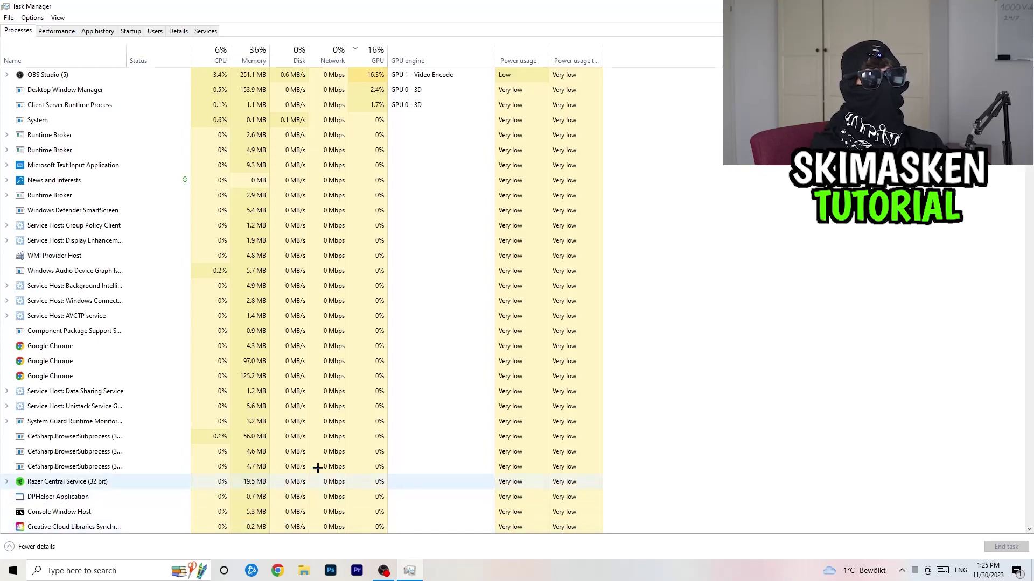
# - Open Resource Monitor from Task Manager's performance view, maximize it, and show the processes with network activity
pyautogui.click(56, 27)
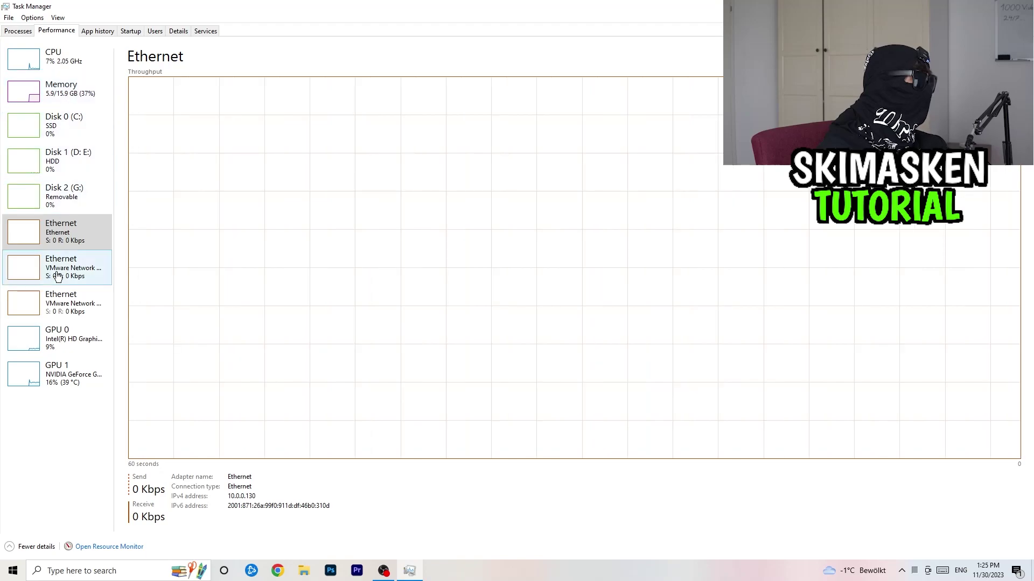
pyautogui.click(105, 547)
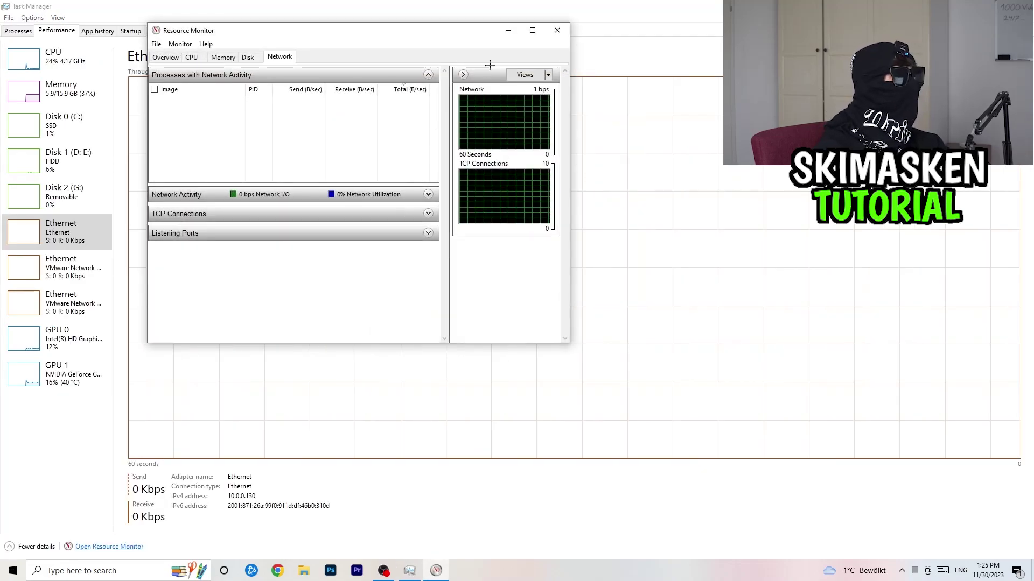
pyautogui.click(533, 30)
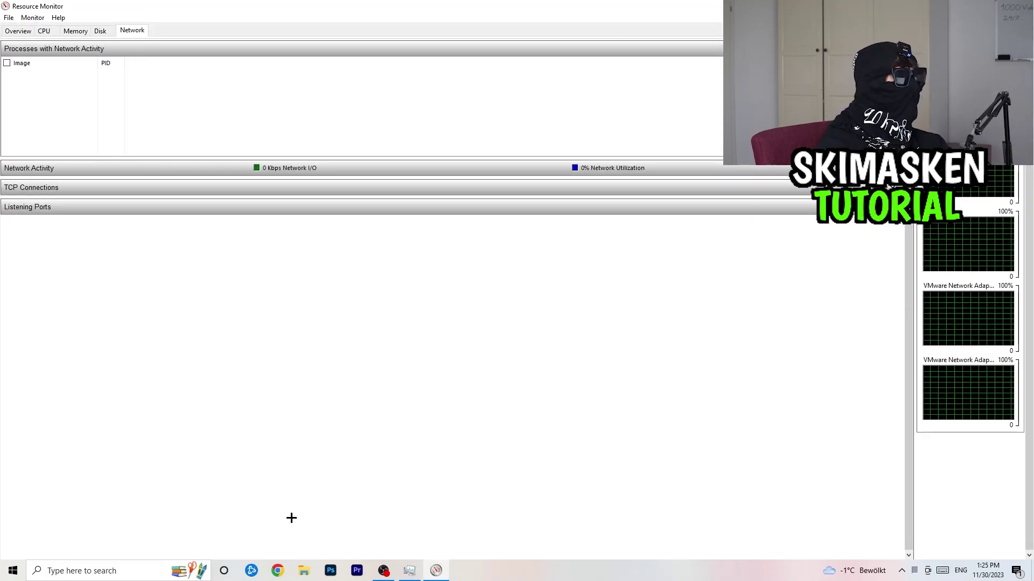
pyautogui.click(18, 30)
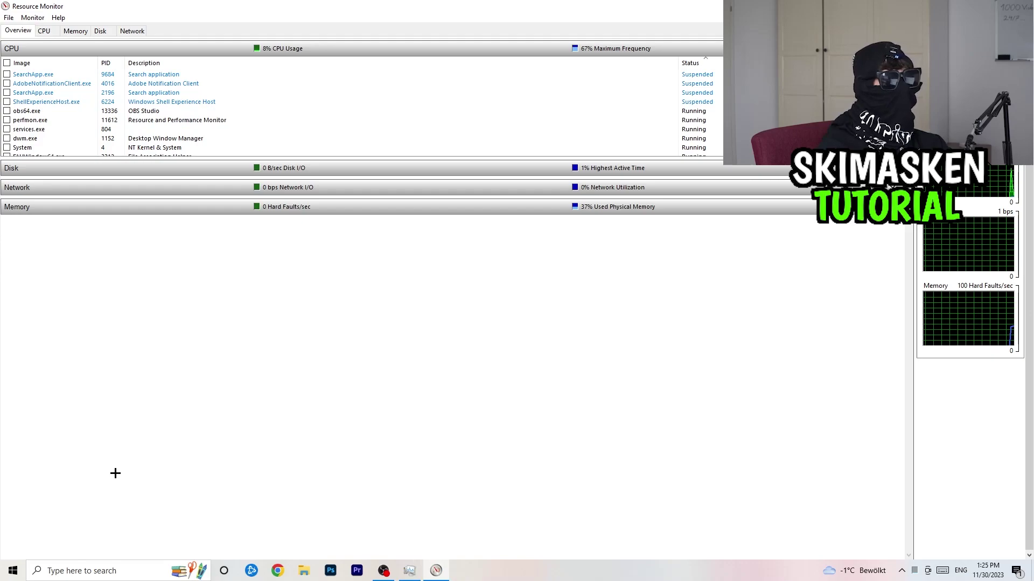
pyautogui.click(133, 28)
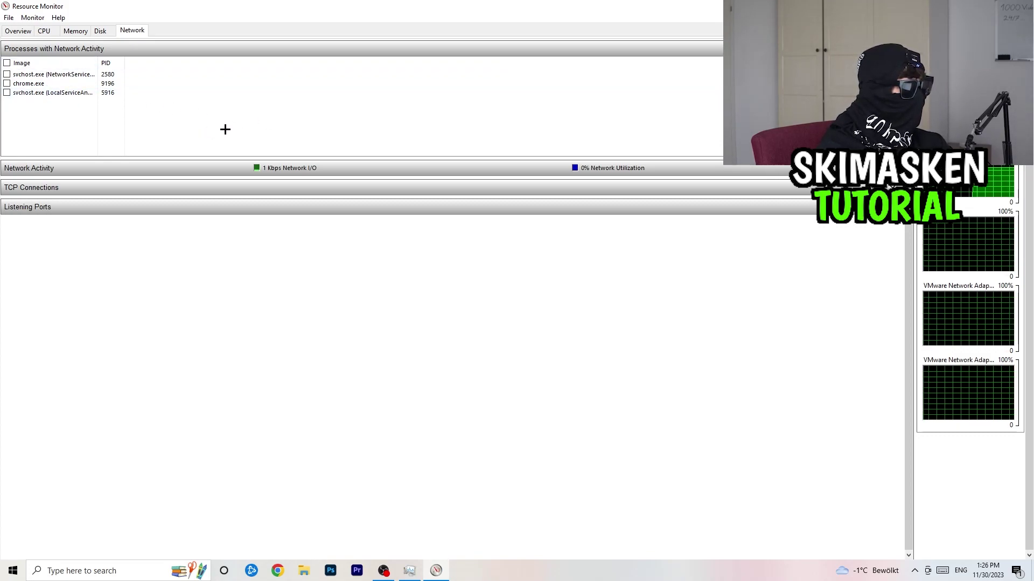
# - Show the end-process options for the svchost.exe and chrome.exe processes without ending either, and close Resource Monitor and Task Manager
pyautogui.click(48, 74)
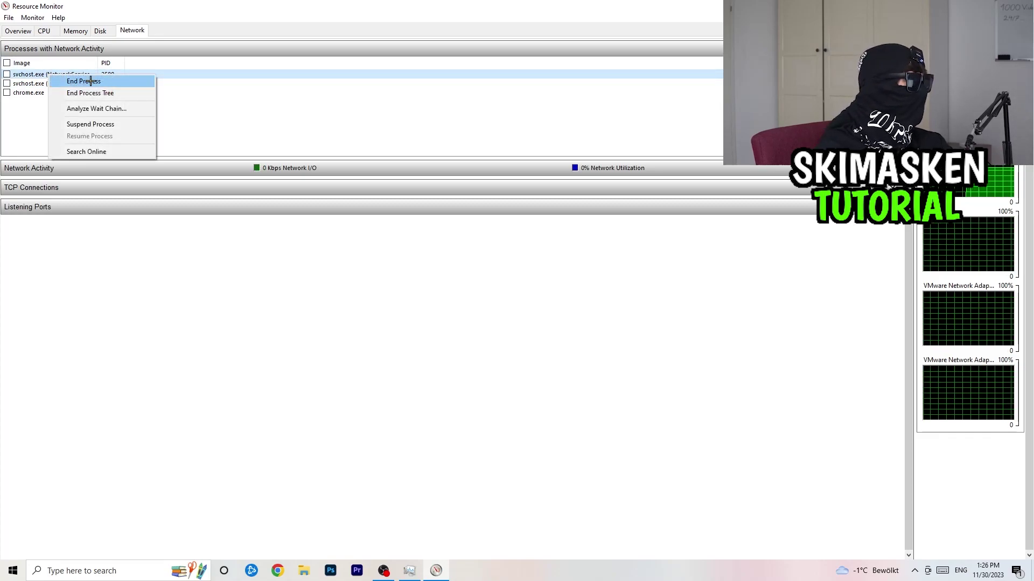
pyautogui.click(644, 248)
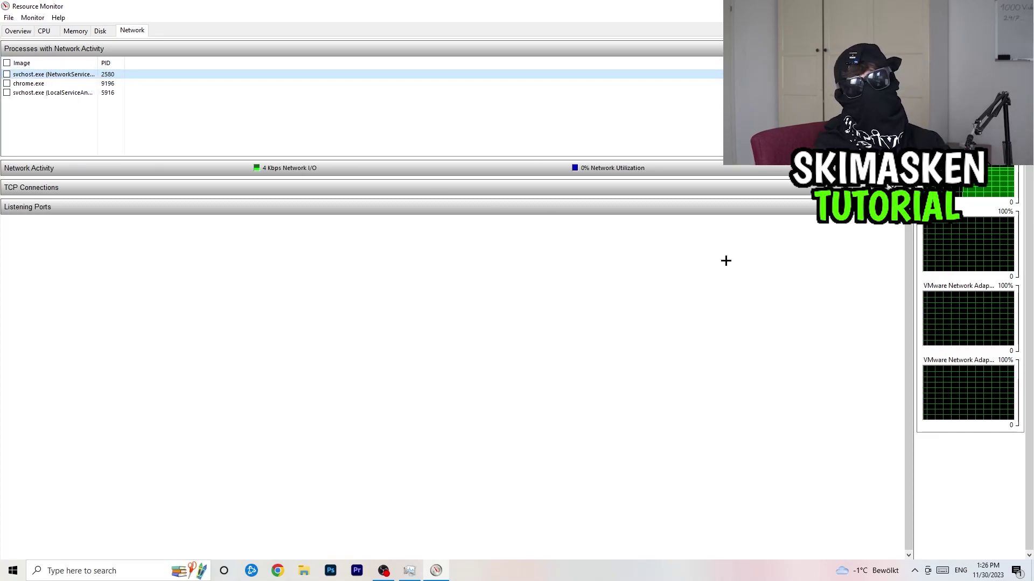
pyautogui.rightClick(66, 73)
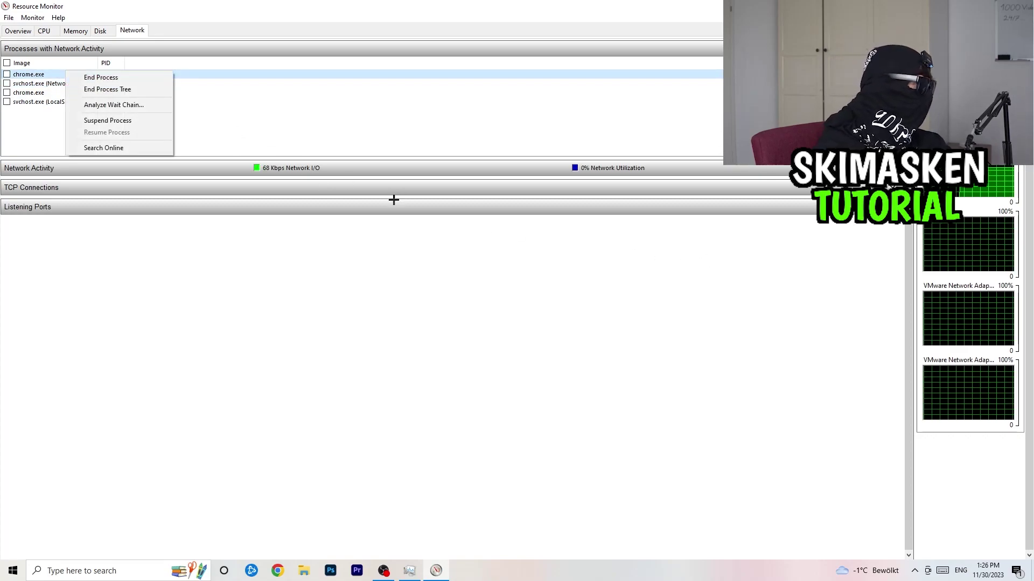
pyautogui.click(229, 269)
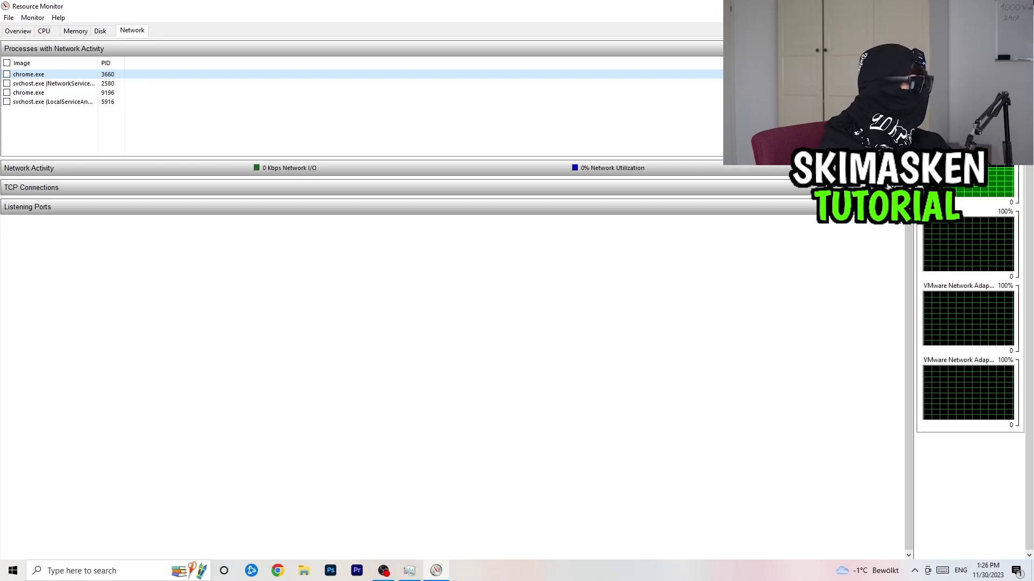
pyautogui.hotkey('alt', 'F4')
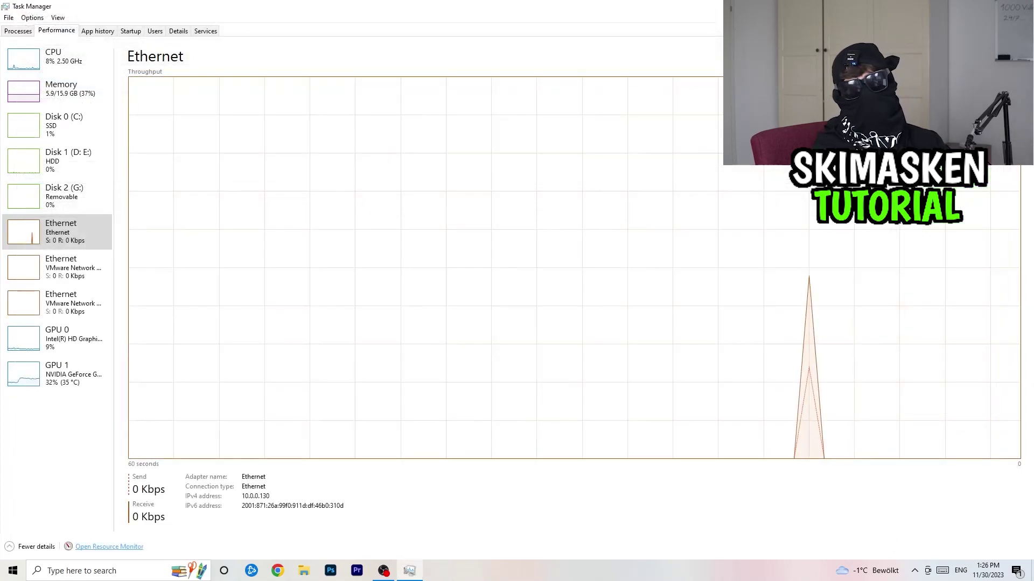
pyautogui.hotkey('alt', 'F4')
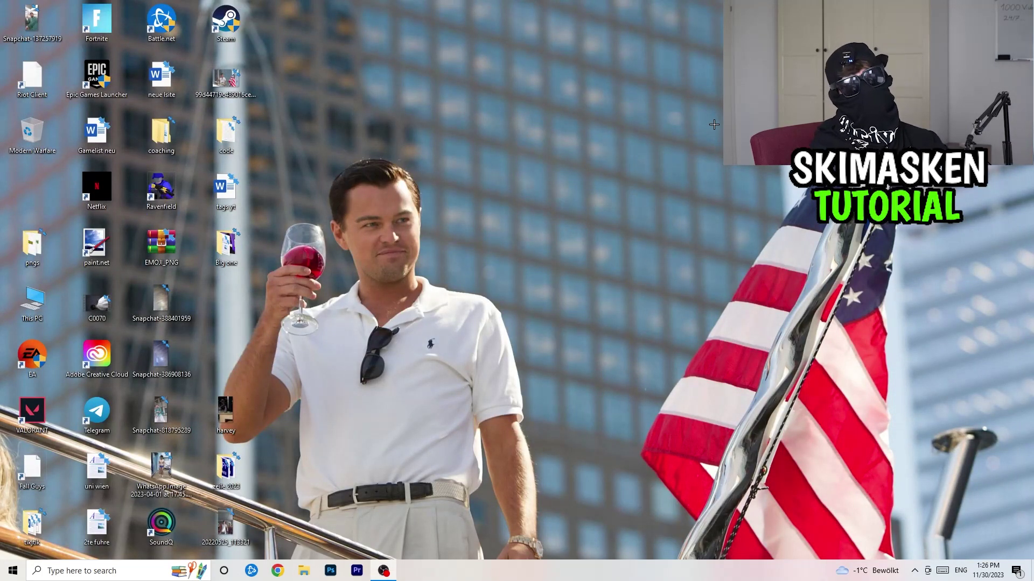
# - Open the network adapter options from the Network & Internet settings and disable the Ethernet adapter
pyautogui.click(2, 579)
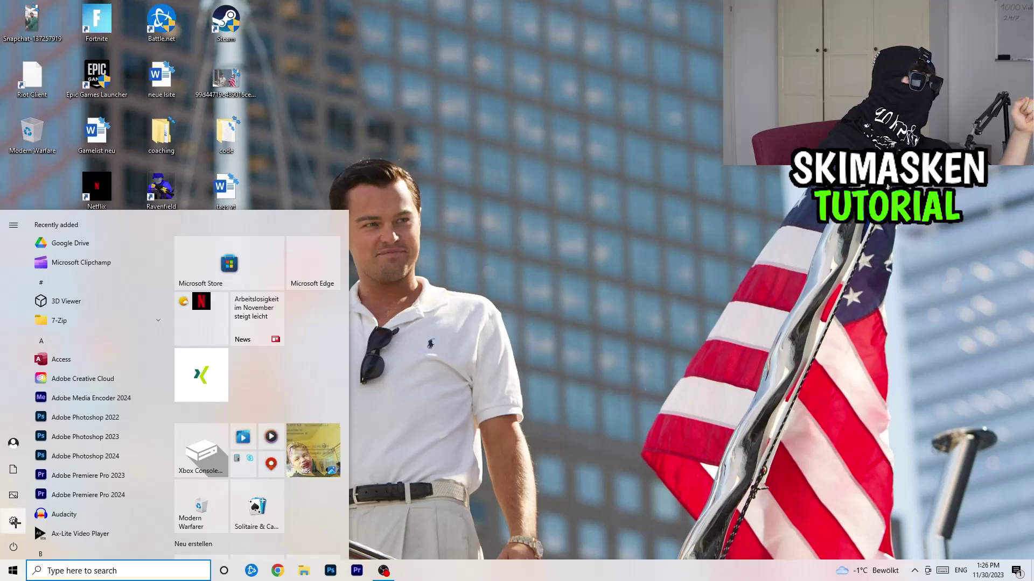
pyautogui.click(15, 521)
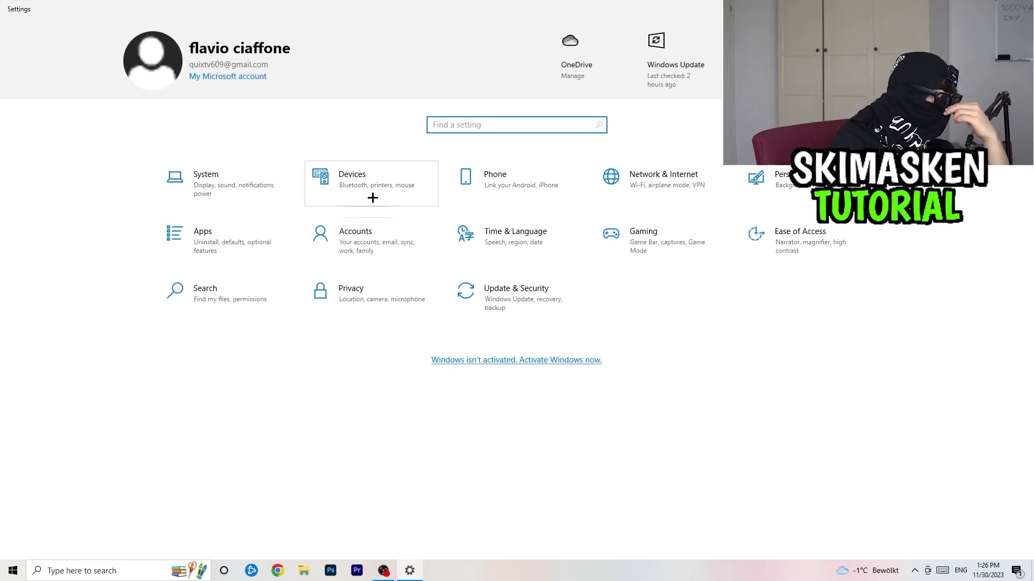
pyautogui.click(645, 176)
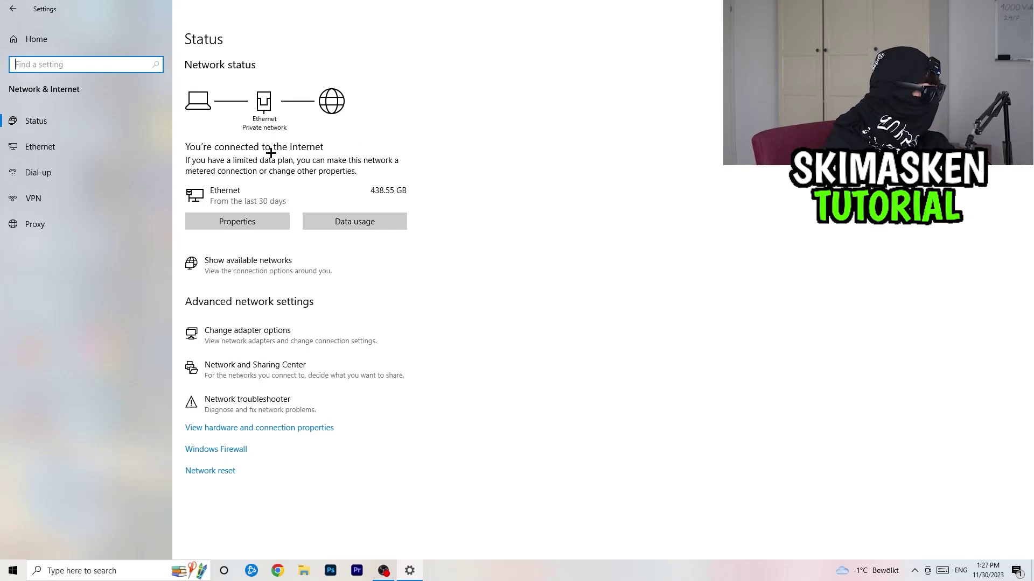
pyautogui.click(265, 331)
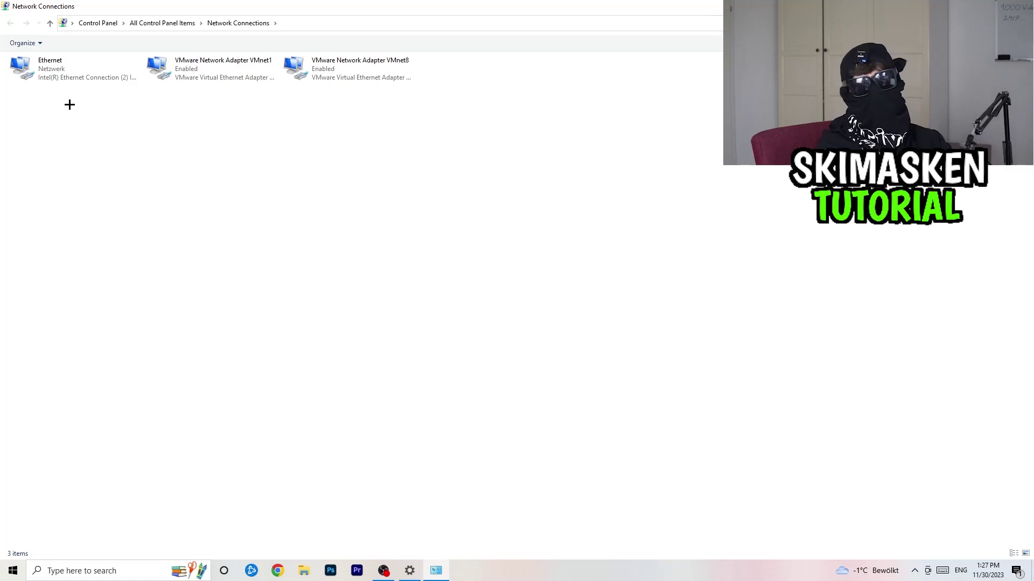
pyautogui.rightClick(79, 69)
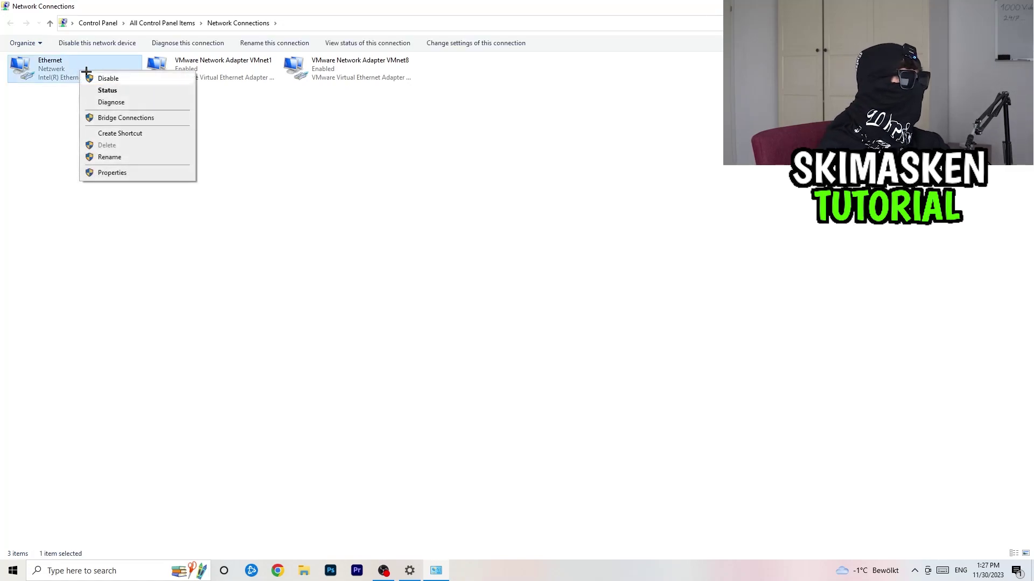
pyautogui.click(108, 79)
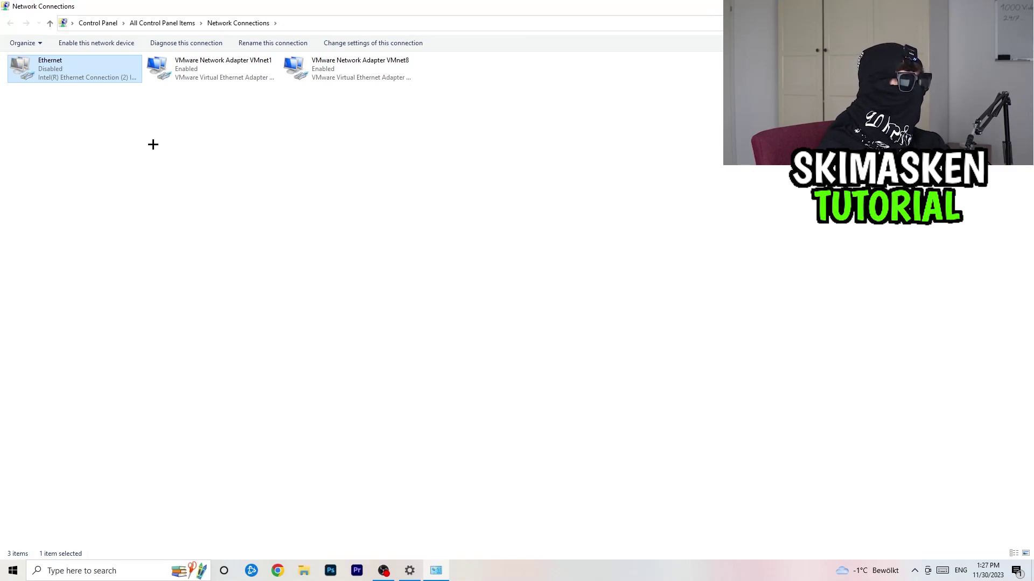
# - Re-enable the Ethernet adapter and close the Network Connections window
pyautogui.rightClick(82, 65)
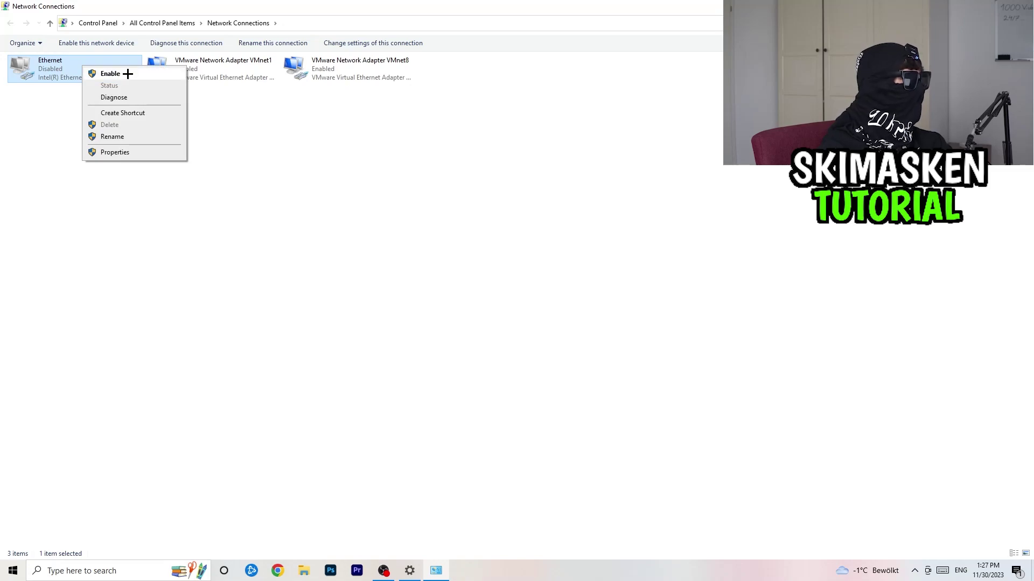
pyautogui.click(127, 73)
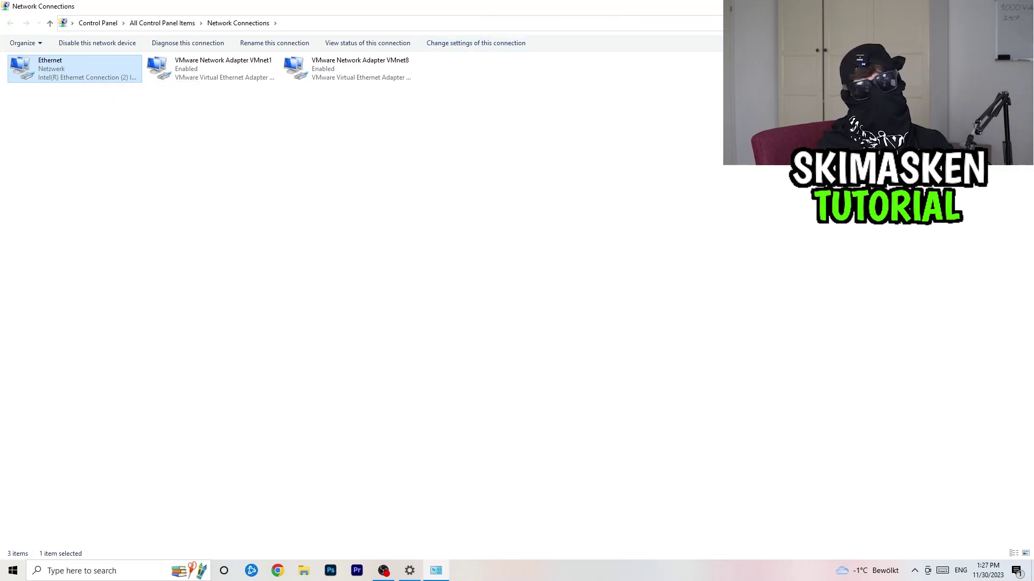
pyautogui.hotkey('alt', 'F4')
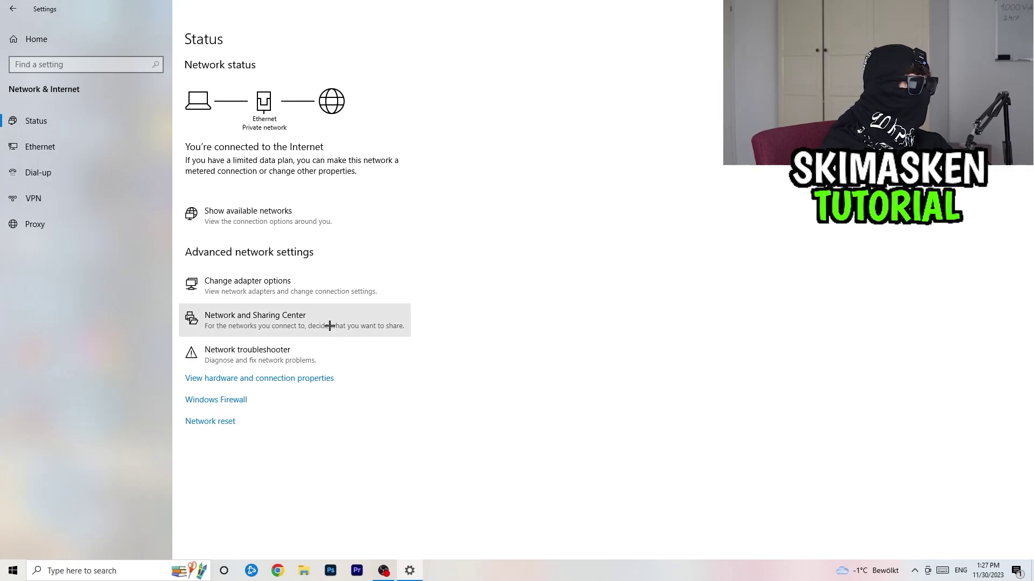
# - View the troubleshooting page from the Network and Sharing Center and go back to the network status page
pyautogui.click(304, 332)
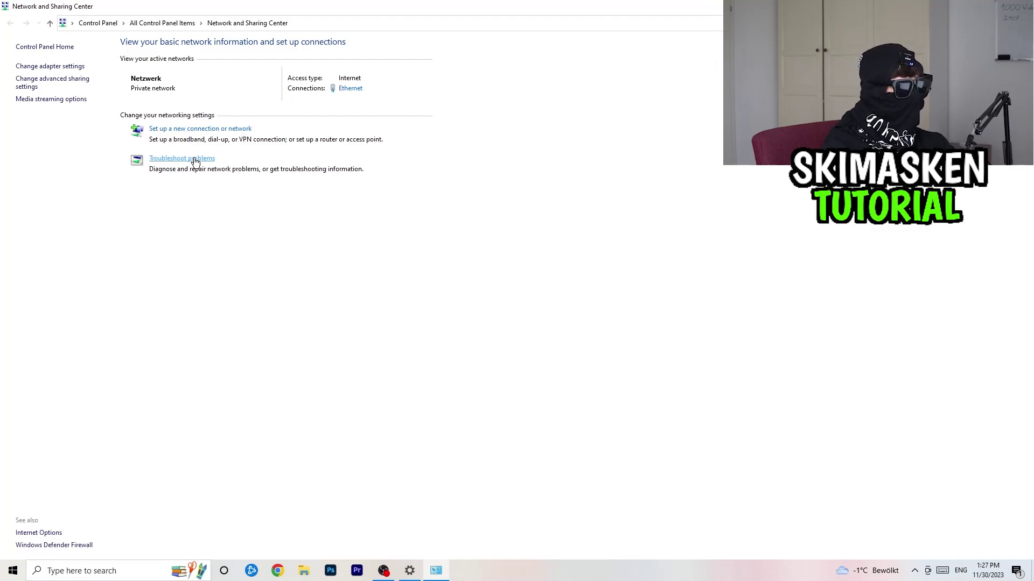
pyautogui.click(195, 160)
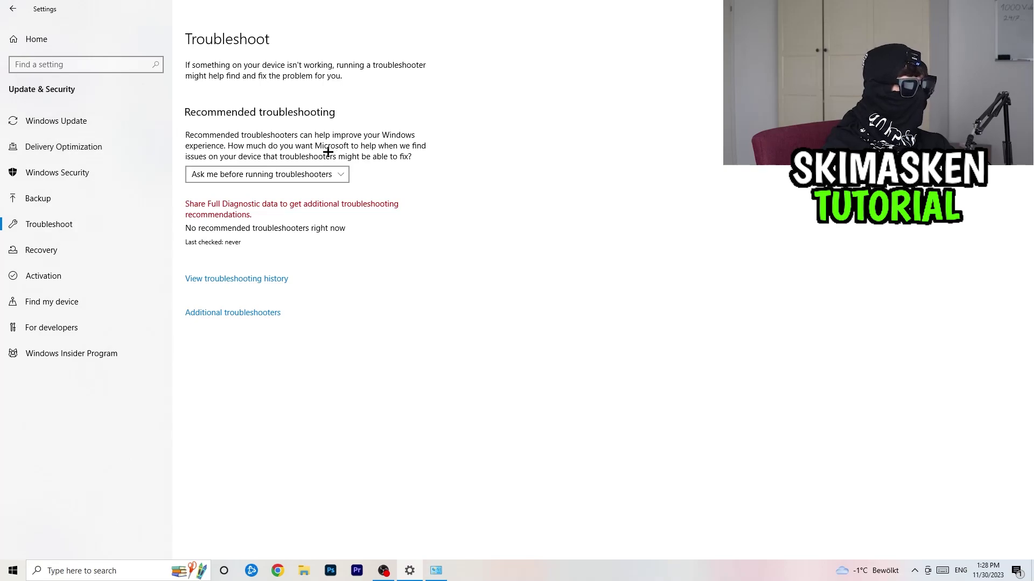
pyautogui.click(24, 3)
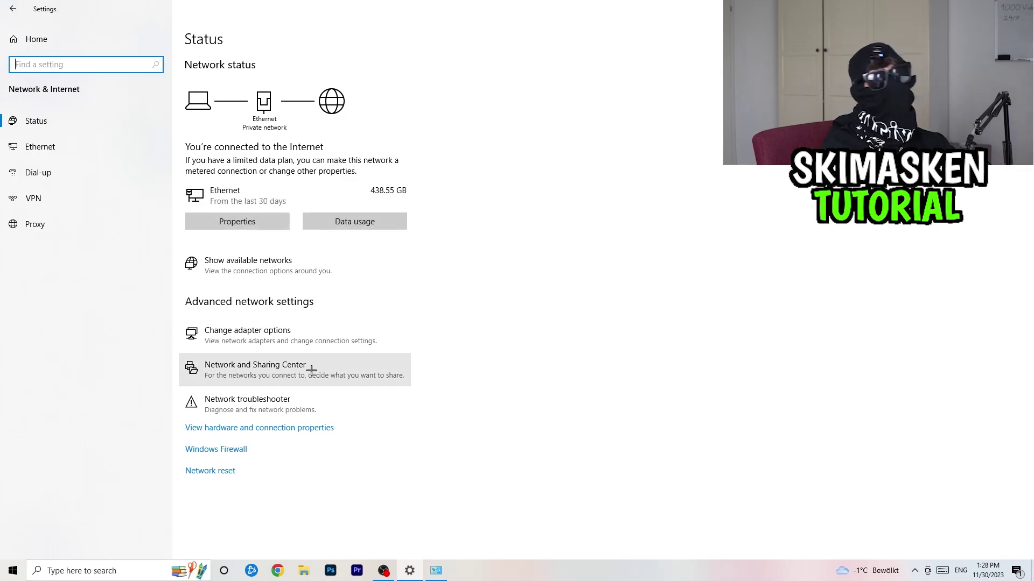
# - Open the Ethernet connection's properties from its status in the Network and Sharing Center, placing the properties window beside the status window
pyautogui.click(376, 361)
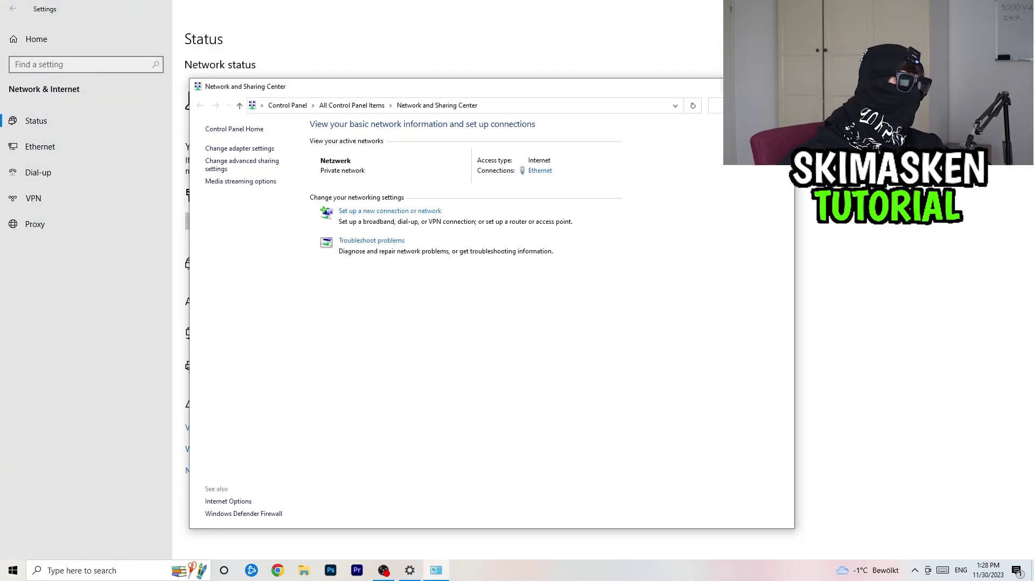
pyautogui.click(757, 86)
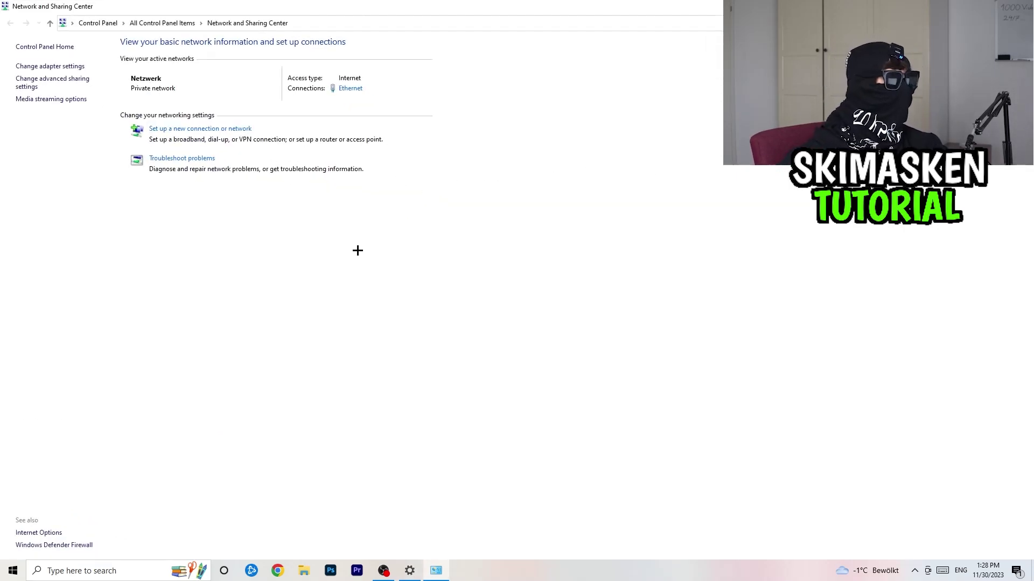
pyautogui.click(353, 90)
pyautogui.moveTo(499, 178); pyautogui.dragTo(272, 81)
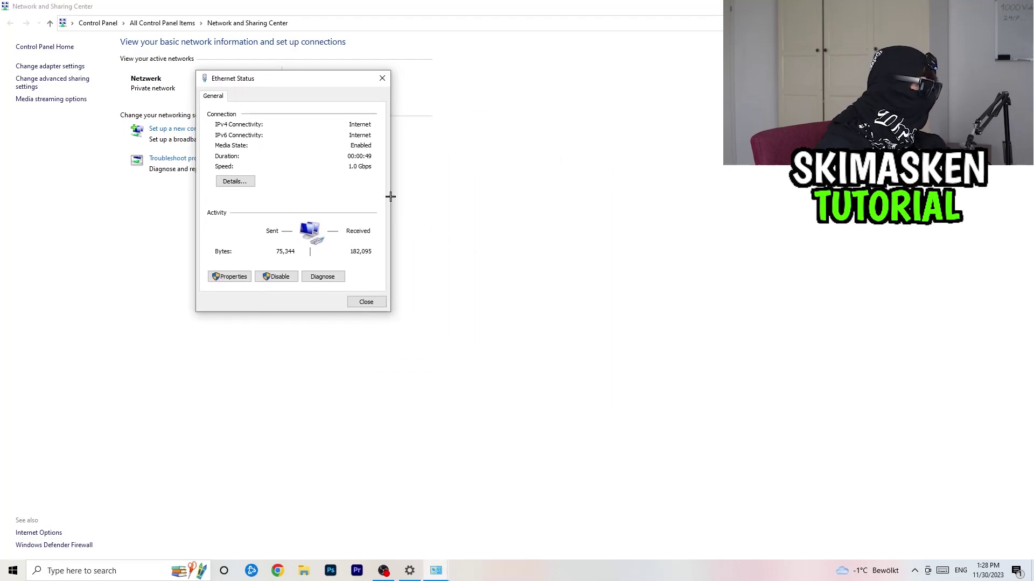
pyautogui.click(232, 277)
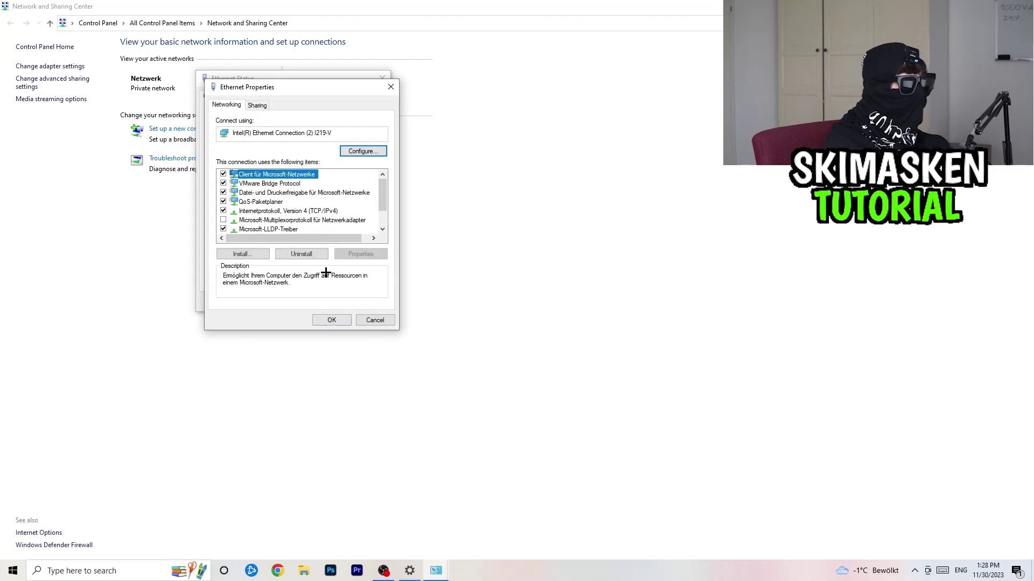
pyautogui.moveTo(309, 89); pyautogui.dragTo(520, 107)
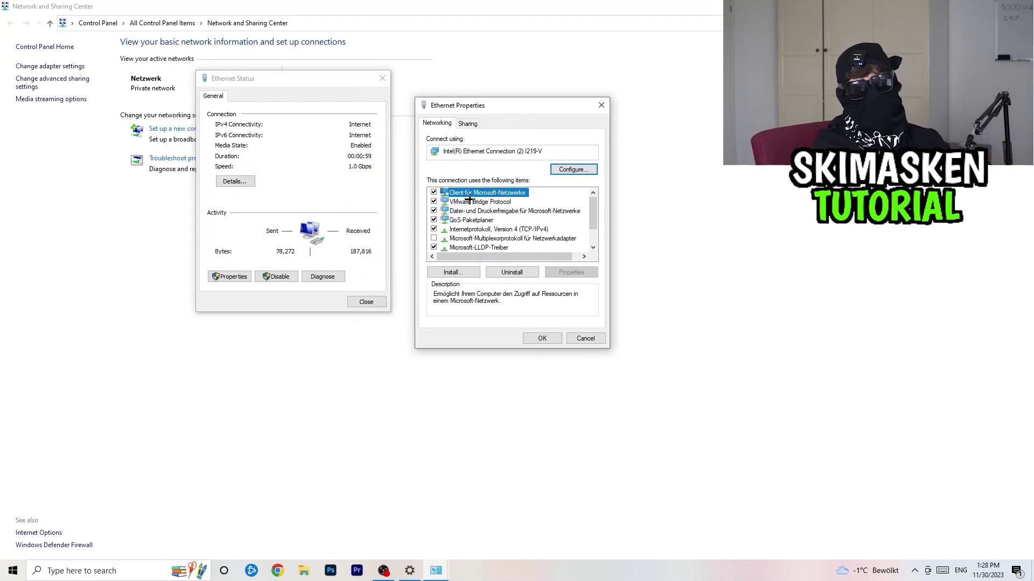
# - Switch the Ethernet connection's IPv4 properties to a manually specified IP address, discard the change and close the connection and Network and Sharing Center windows
pyautogui.doubleClick(473, 229)
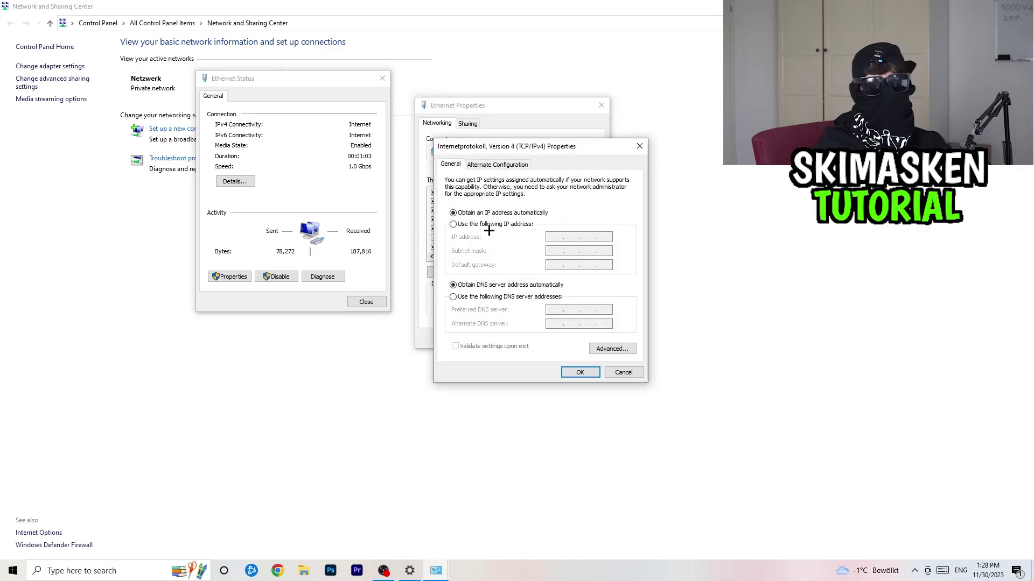
pyautogui.click(489, 225)
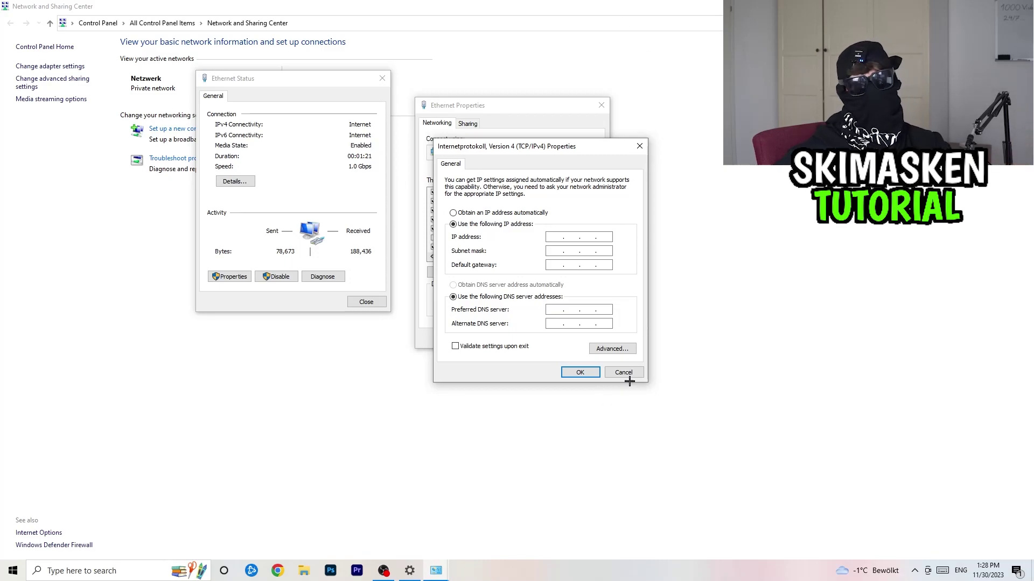
pyautogui.click(639, 146)
pyautogui.click(602, 106)
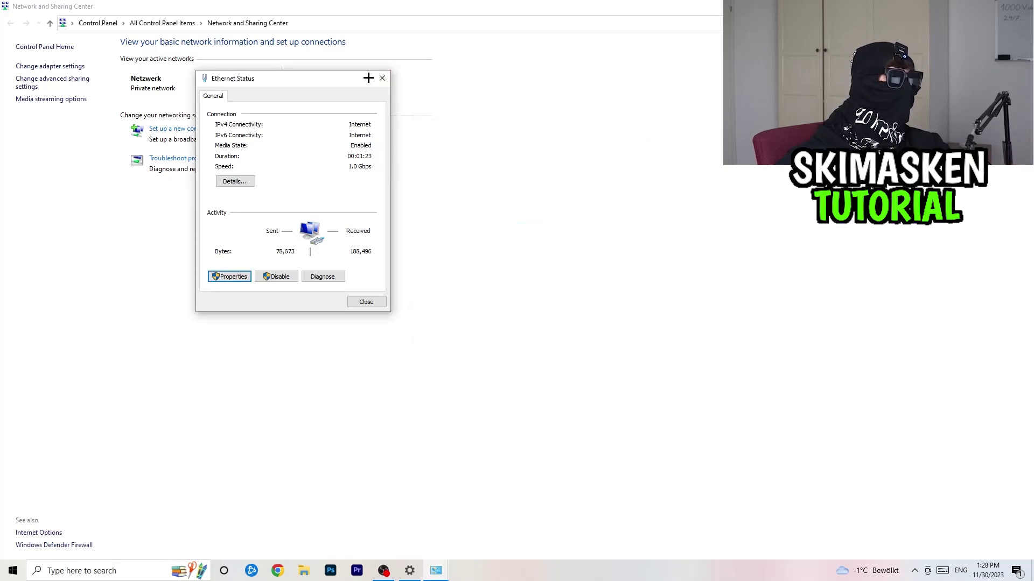
pyautogui.click(383, 78)
pyautogui.hotkey('alt', 'F4')
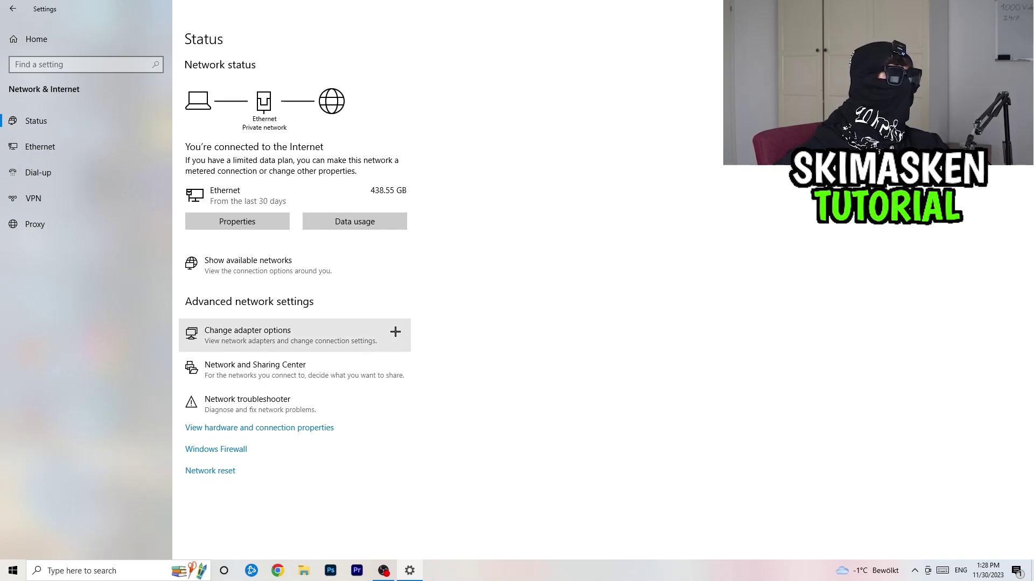
# - Start the network troubleshooter for all network adapters, cancel the diagnosis and close Settings
pyautogui.click(374, 398)
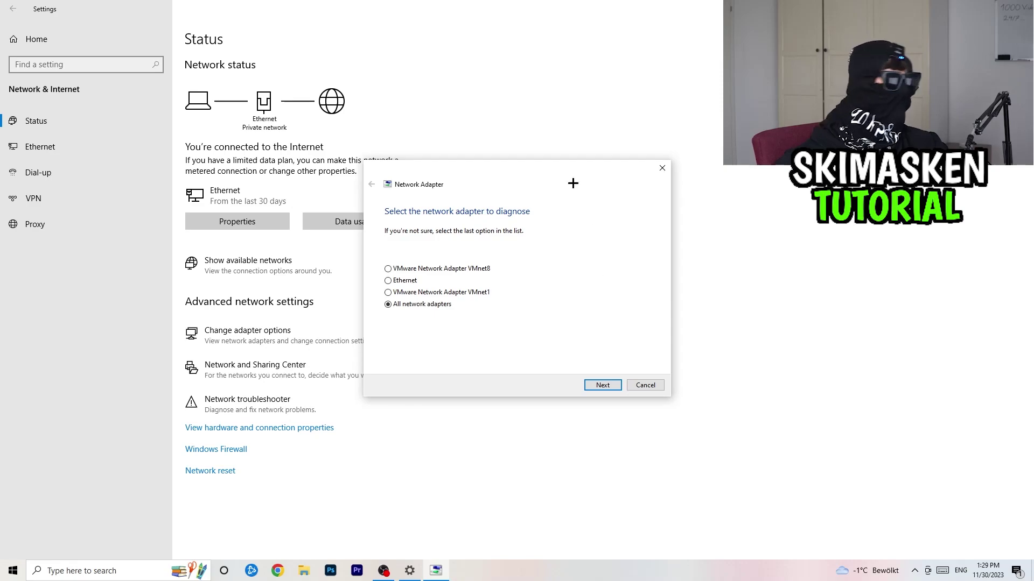
pyautogui.click(598, 385)
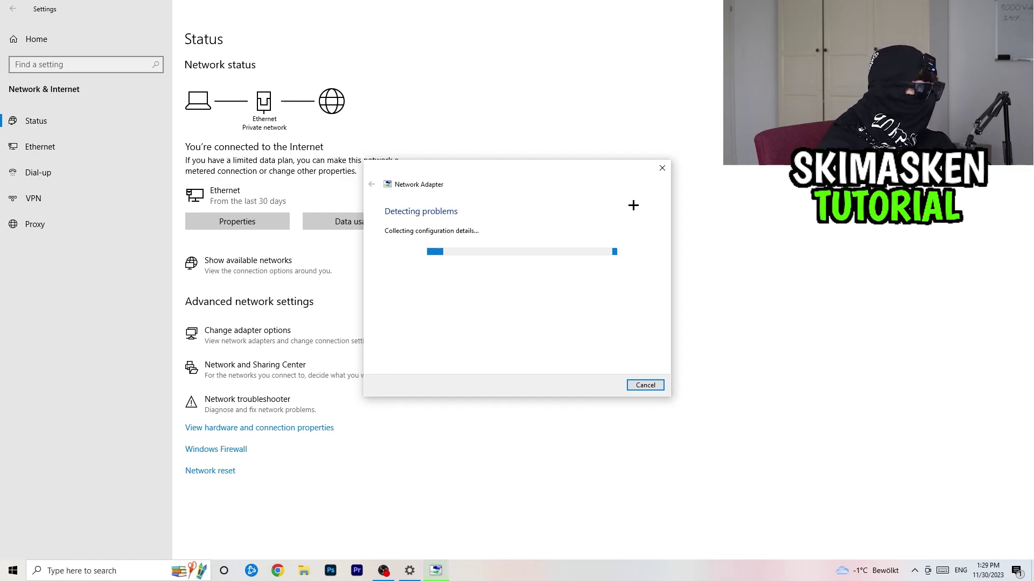
pyautogui.click(663, 168)
pyautogui.hotkey('alt', 'F4')
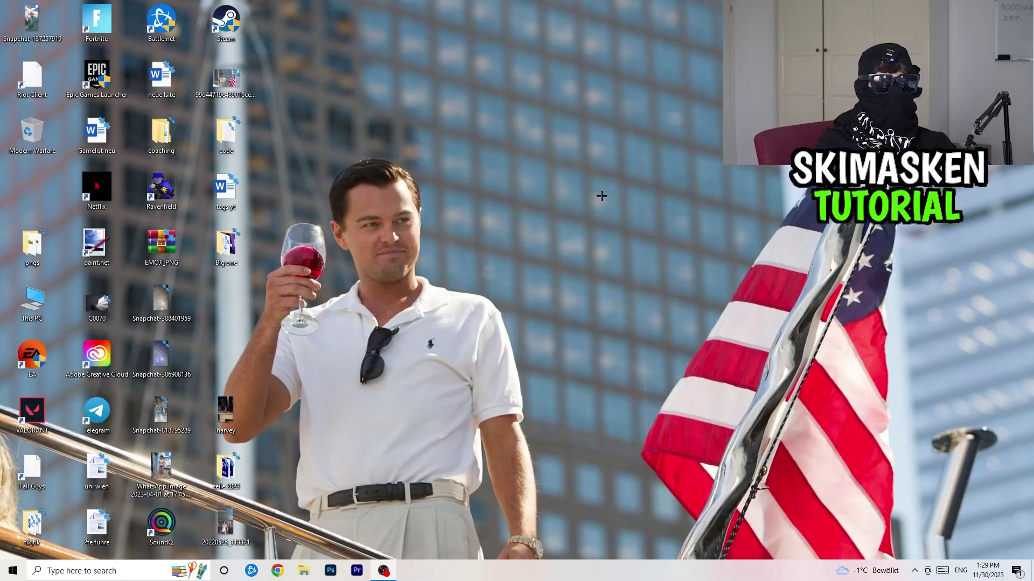
# - View the Windows Update page under the Update & Security settings and close Settings
pyautogui.press('super')
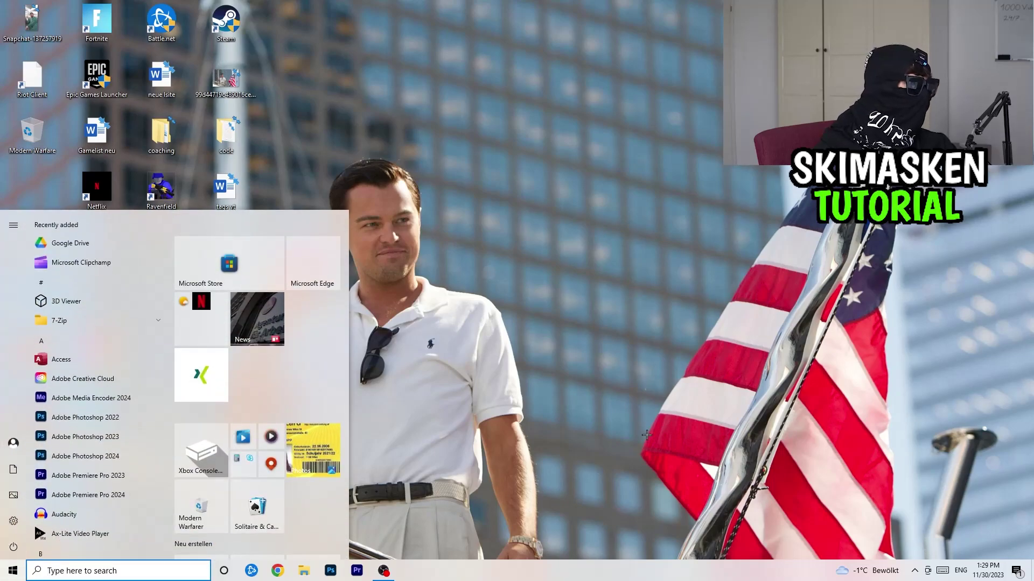
pyautogui.press('super+i')
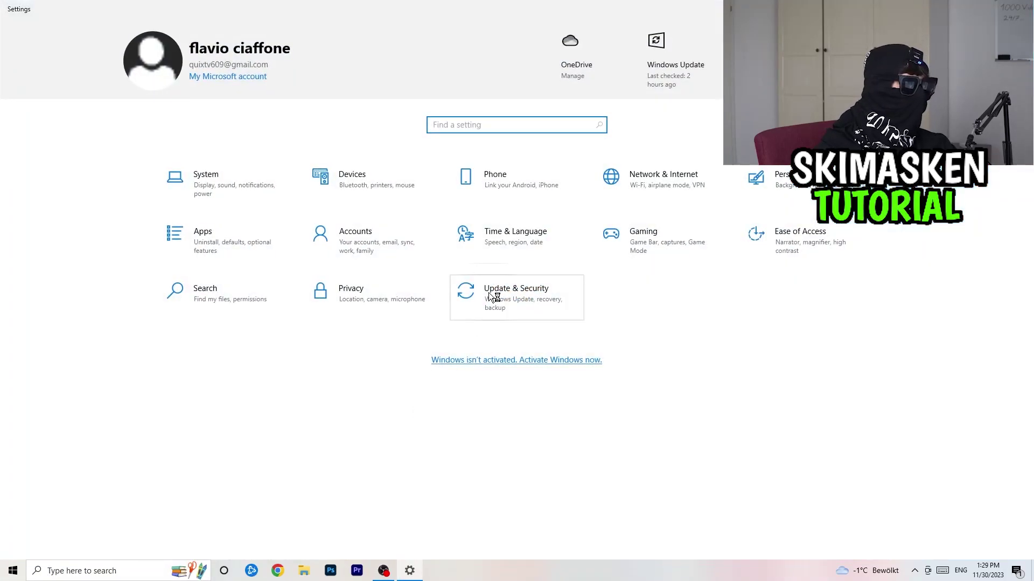
pyautogui.click(500, 293)
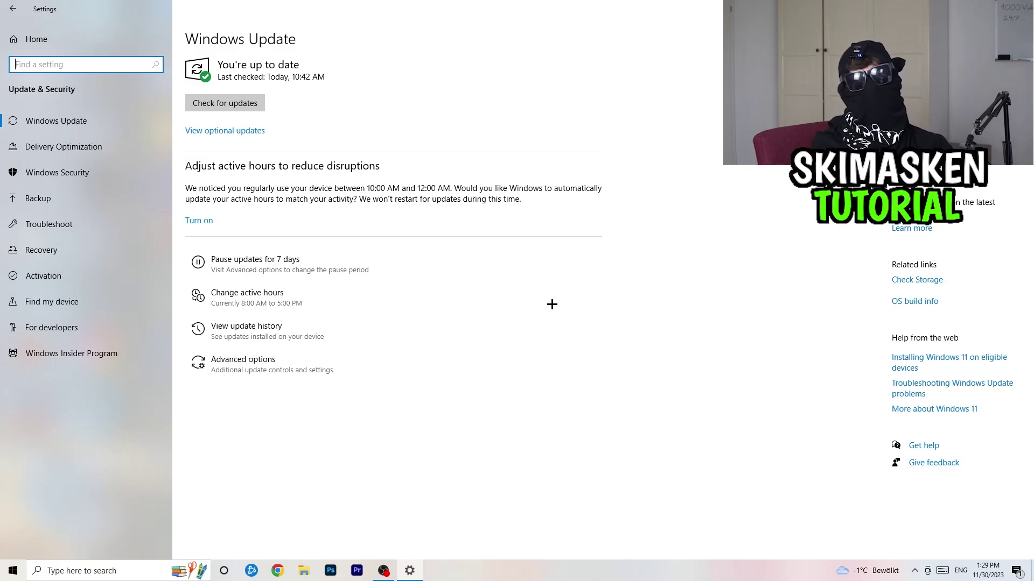
pyautogui.hotkey('alt', 'F4')
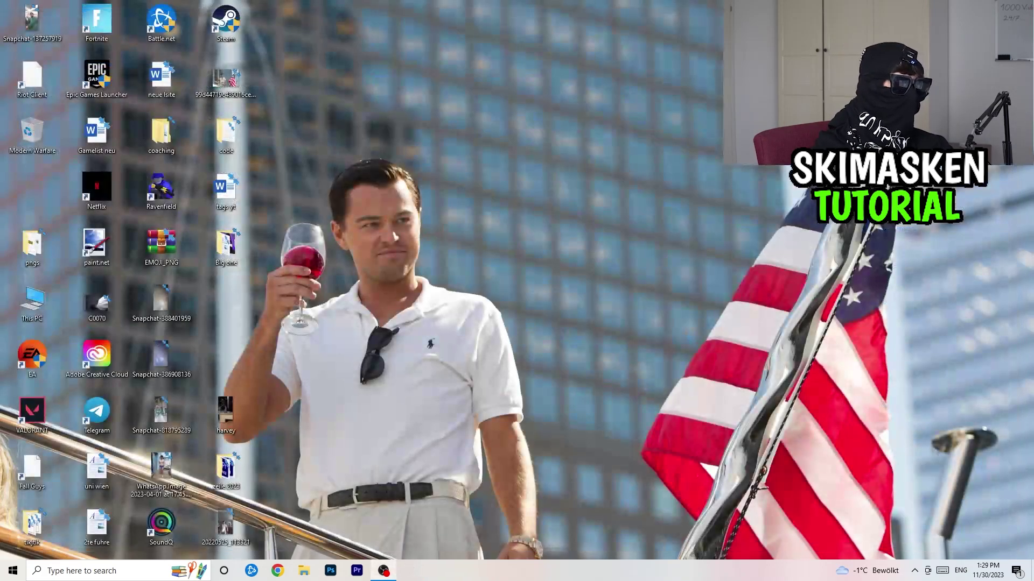